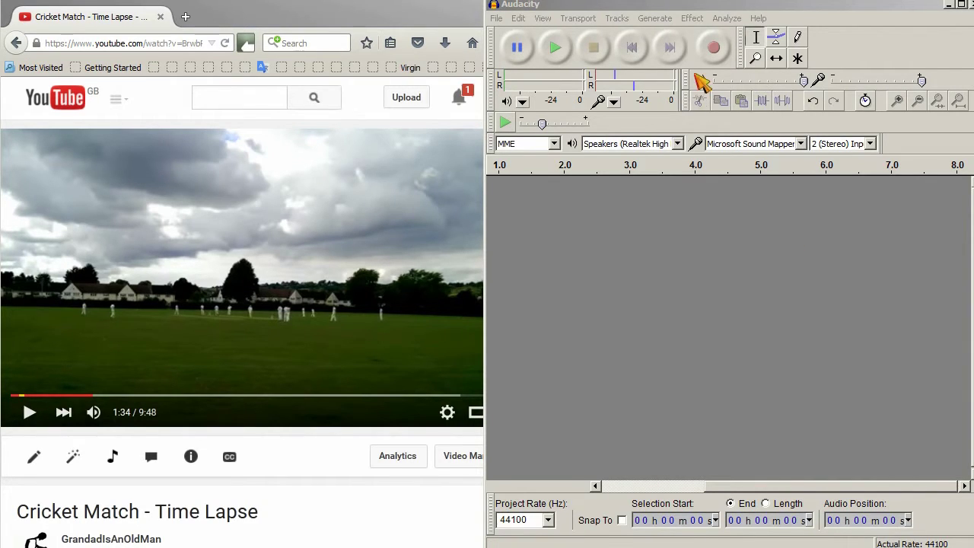
- Start an Audacity recording of the computer's playback into a 44100 Hz stereo track
{"action": "left_click", "coordinate": [714, 48]}
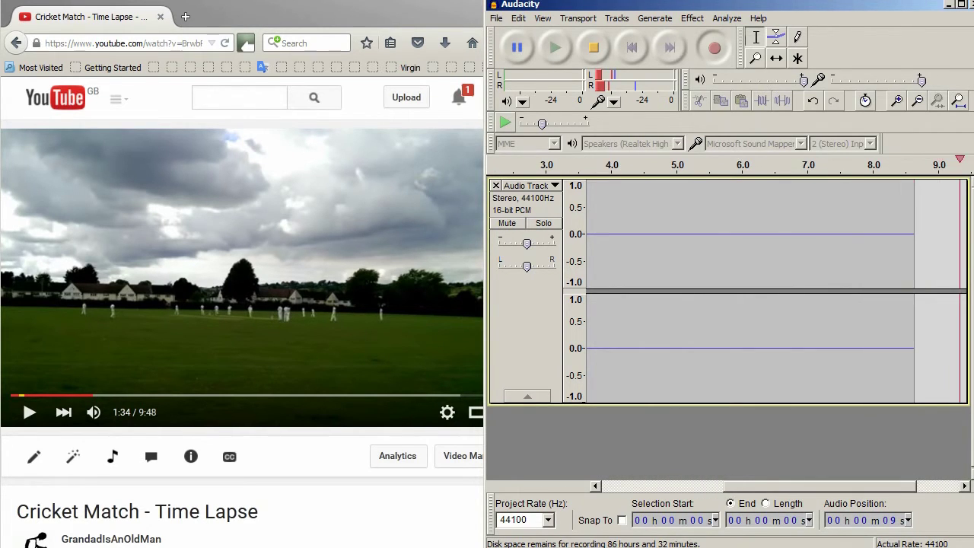
- In Chrome, confirm the cricket video uses the HTML5 player and start playing it
{"action": "key", "text": "alt+Tab"}
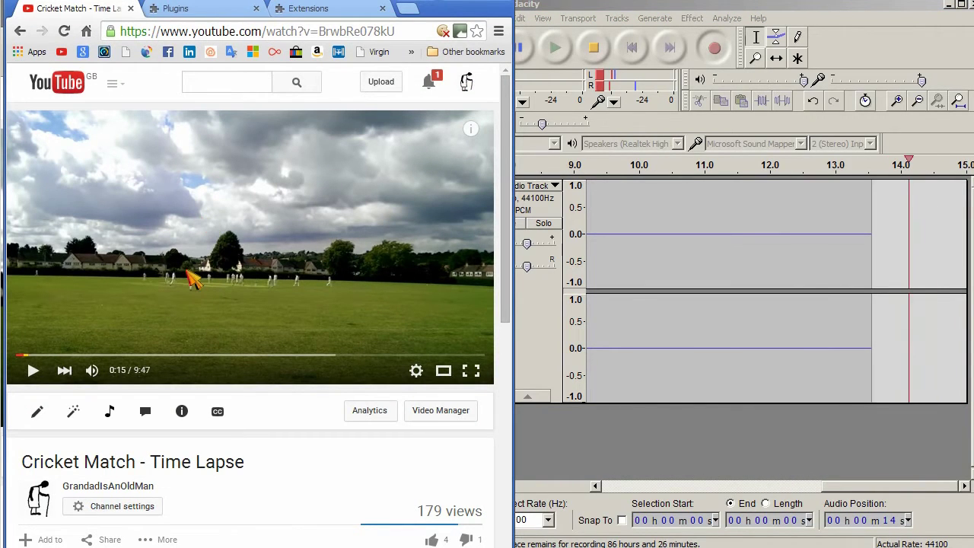
{"action": "right_click", "coordinate": [214, 229]}
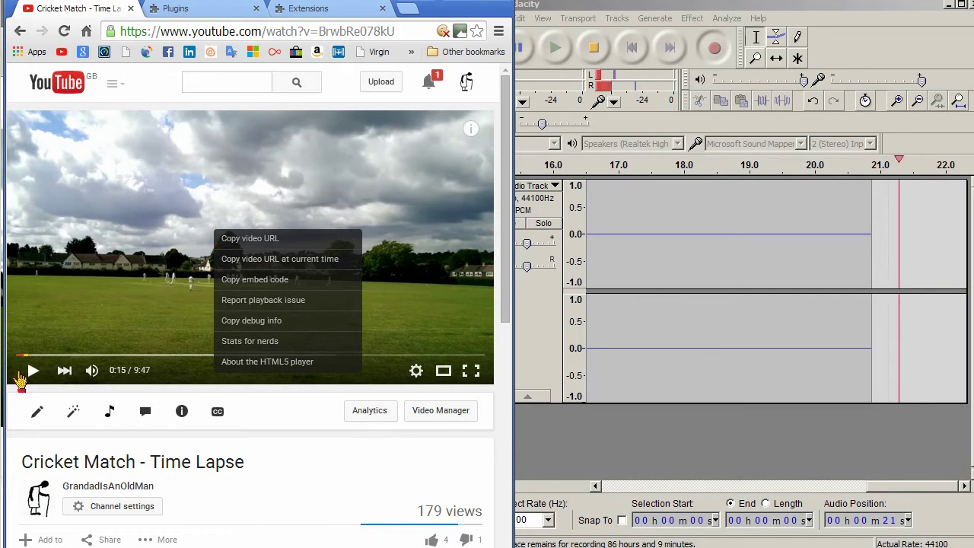
{"action": "left_click", "coordinate": [33, 371]}
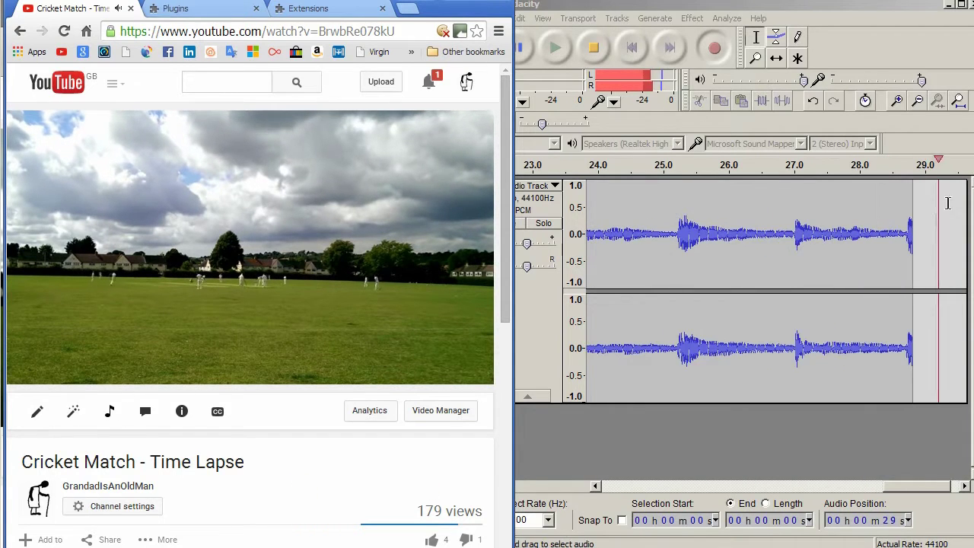
- Zoom in twice on Audacity's waveform, then pause the video after about 49 seconds
{"action": "left_click", "coordinate": [899, 102]}
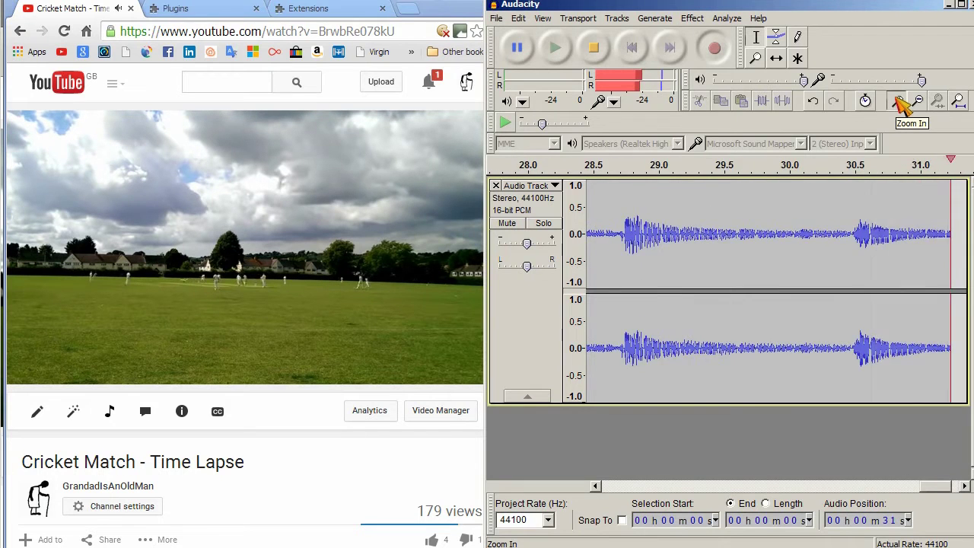
{"action": "left_click", "coordinate": [899, 101]}
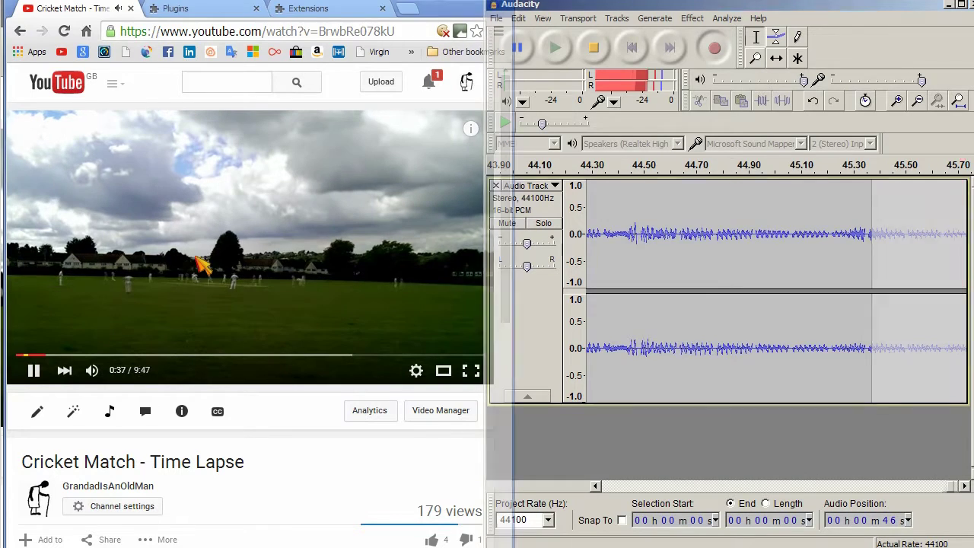
{"action": "left_click", "coordinate": [202, 262]}
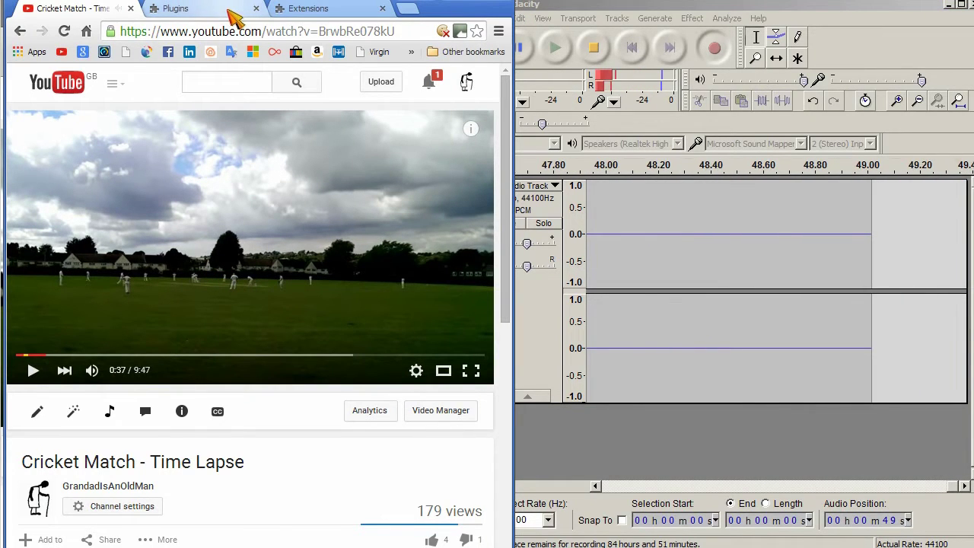
- Tick Enable for the Disable Youtube HTML5 Player extension, then reload the Cricket Match tab
{"action": "left_click", "coordinate": [307, 17]}
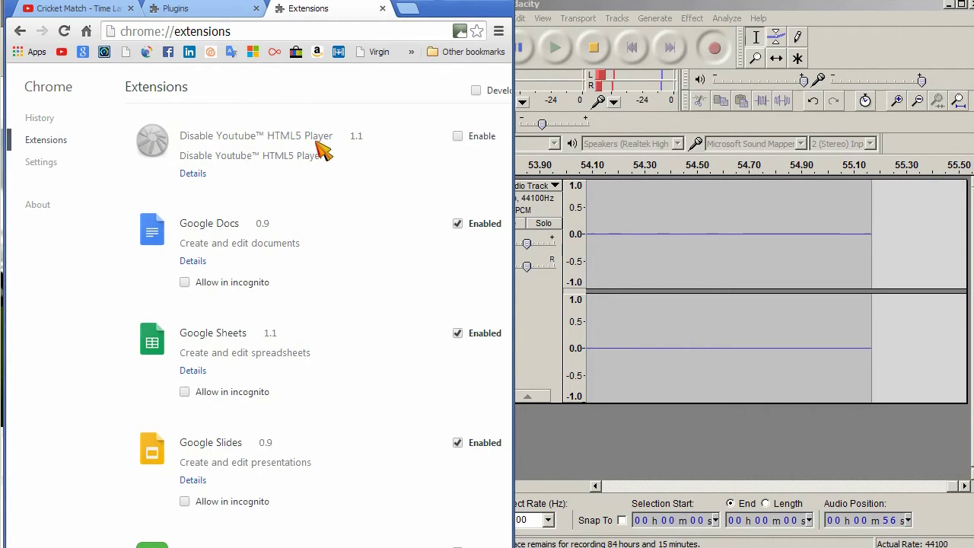
{"action": "left_click", "coordinate": [457, 137]}
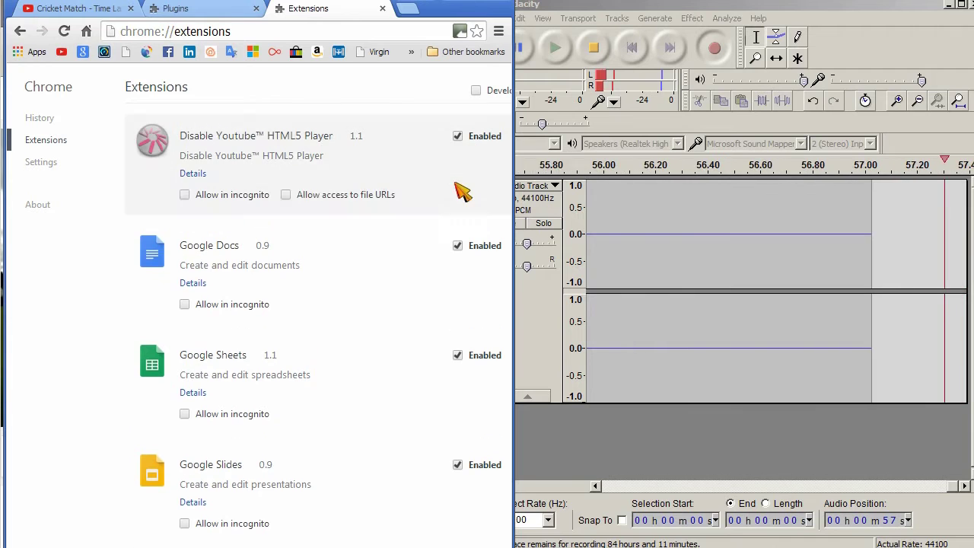
{"action": "left_click", "coordinate": [83, 9]}
{"action": "left_click", "coordinate": [64, 31]}
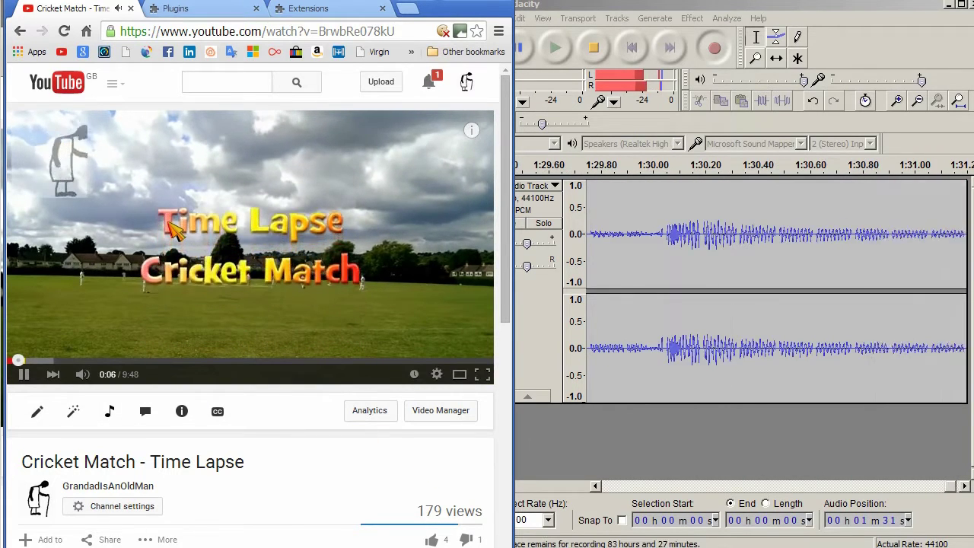
- Confirm the video now runs in the Flash player, then pause it
{"action": "right_click", "coordinate": [174, 230]}
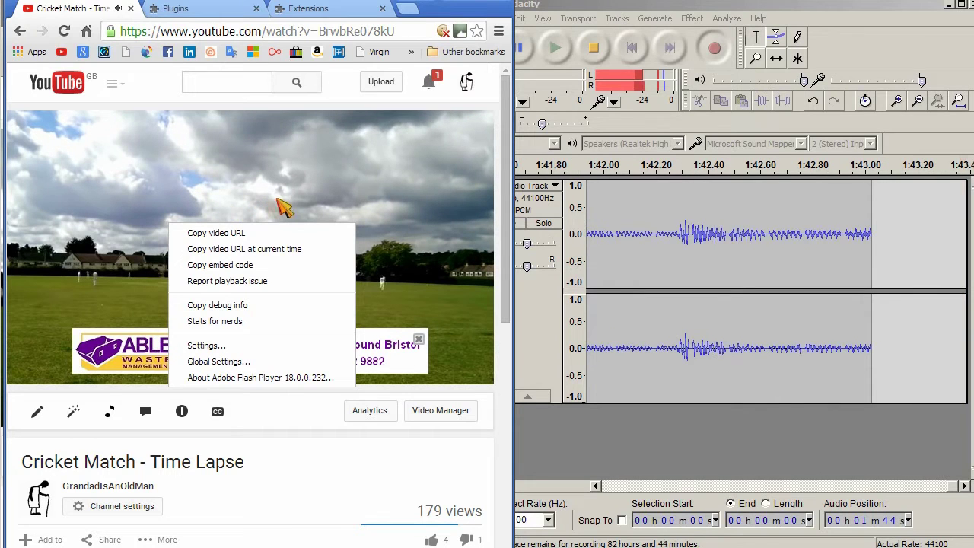
{"action": "left_click", "coordinate": [107, 214]}
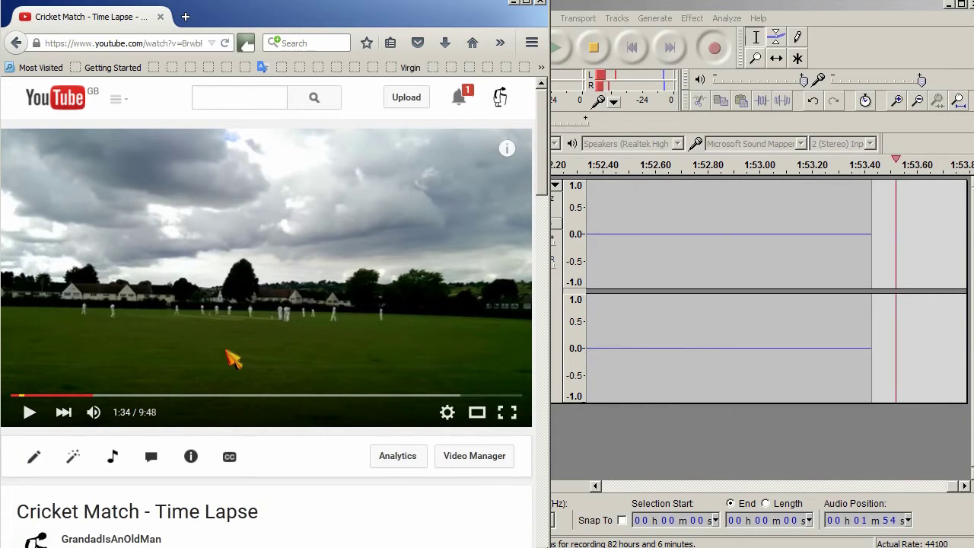
- Play the video in Firefox's HTML5 player, pause it at 1:52, and switch to Internet Explorer
{"action": "right_click", "coordinate": [142, 240]}
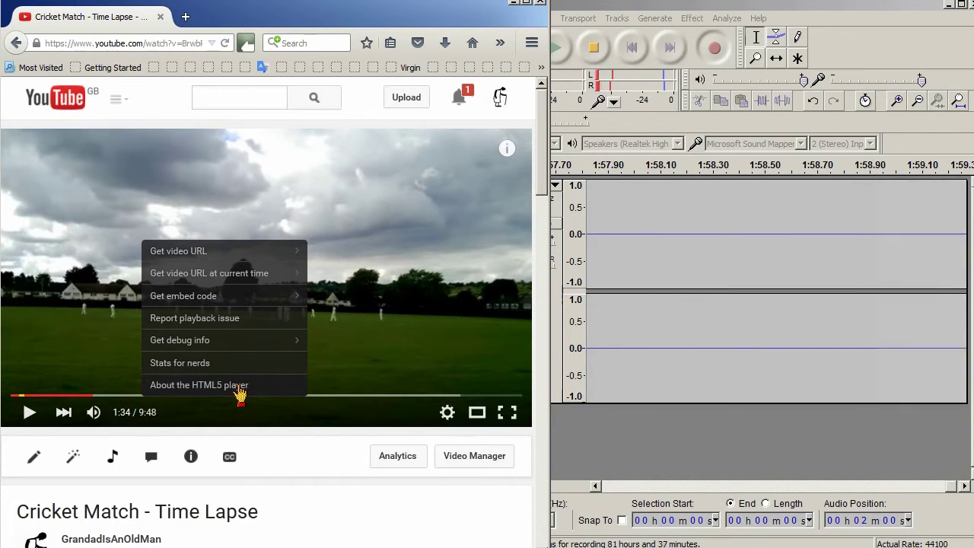
{"action": "left_click", "coordinate": [29, 412]}
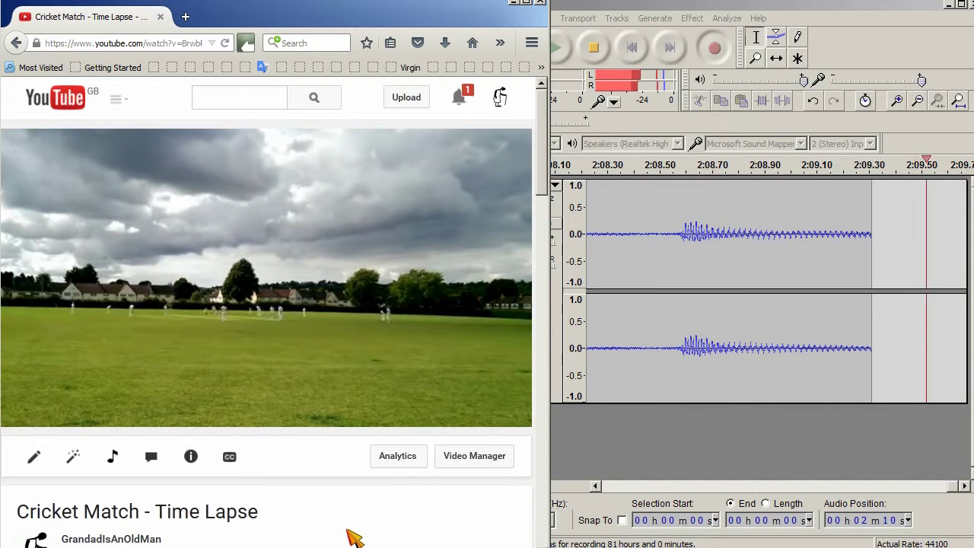
{"action": "mouse_move", "coordinate": [225, 364]}
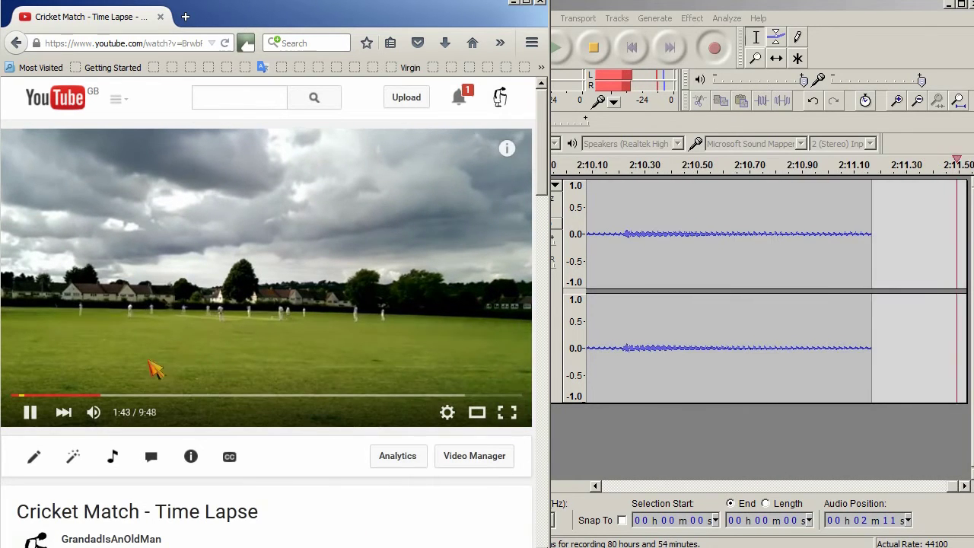
{"action": "mouse_move", "coordinate": [94, 412]}
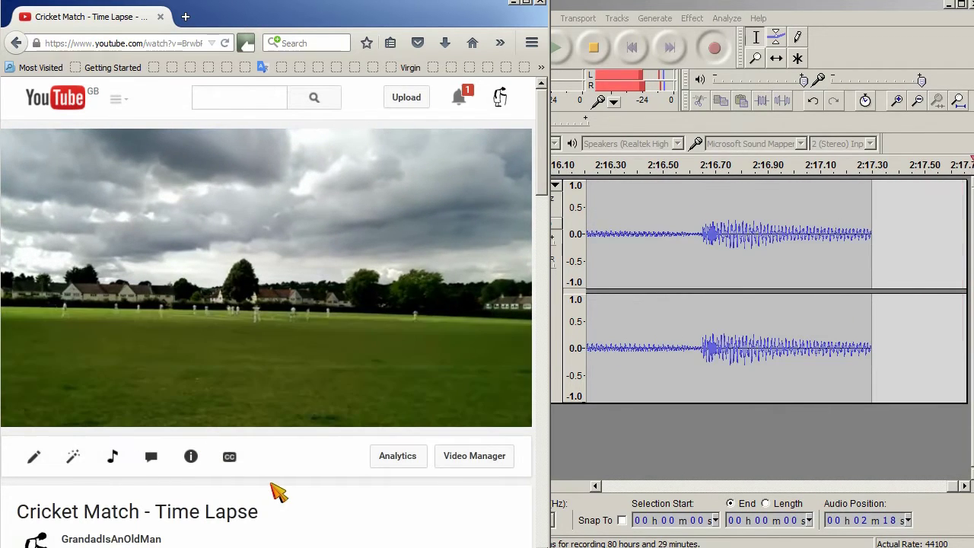
{"action": "left_click", "coordinate": [205, 270]}
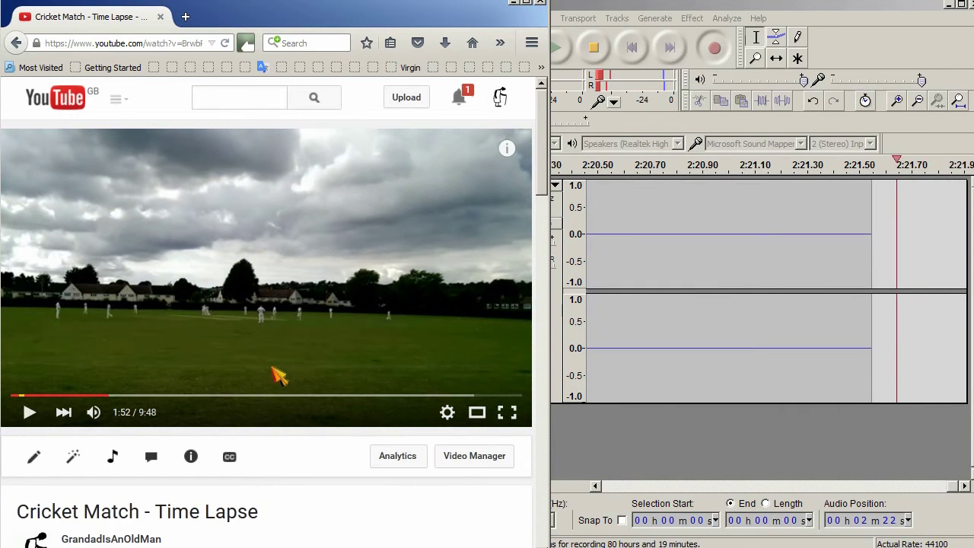
{"action": "key", "text": "alt+Tab"}
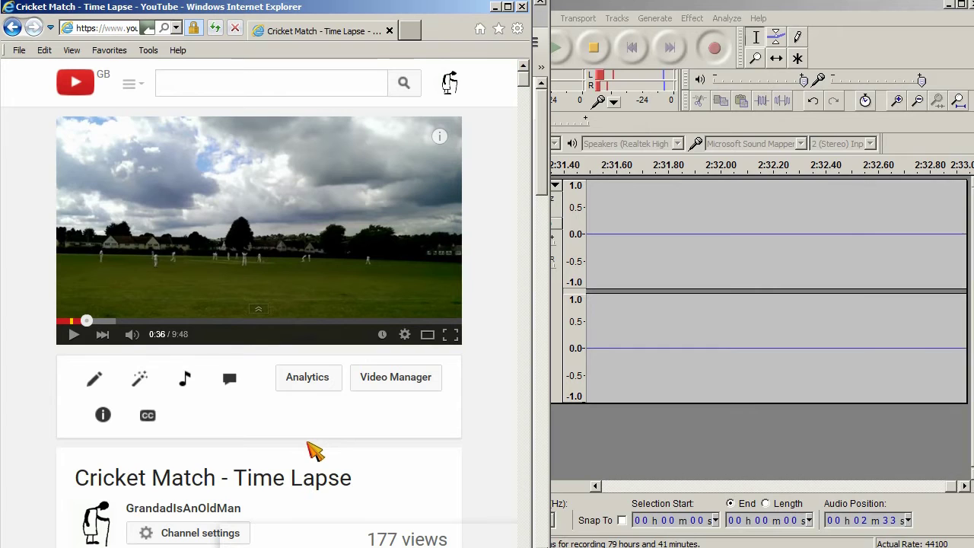
- Check Internet Explorer's Flash player, pause the video around 0:54, and switch to Chrome
{"action": "right_click", "coordinate": [196, 217]}
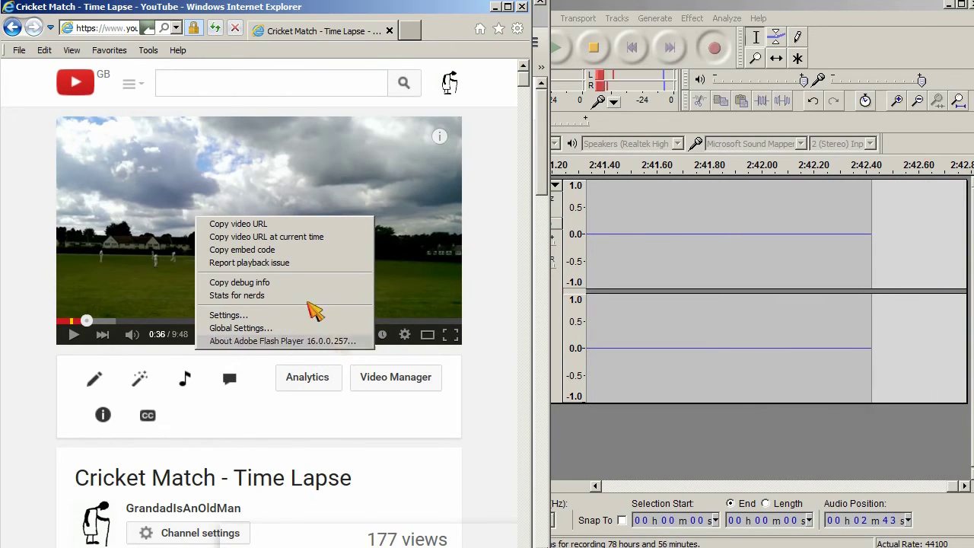
{"action": "left_click", "coordinate": [77, 343]}
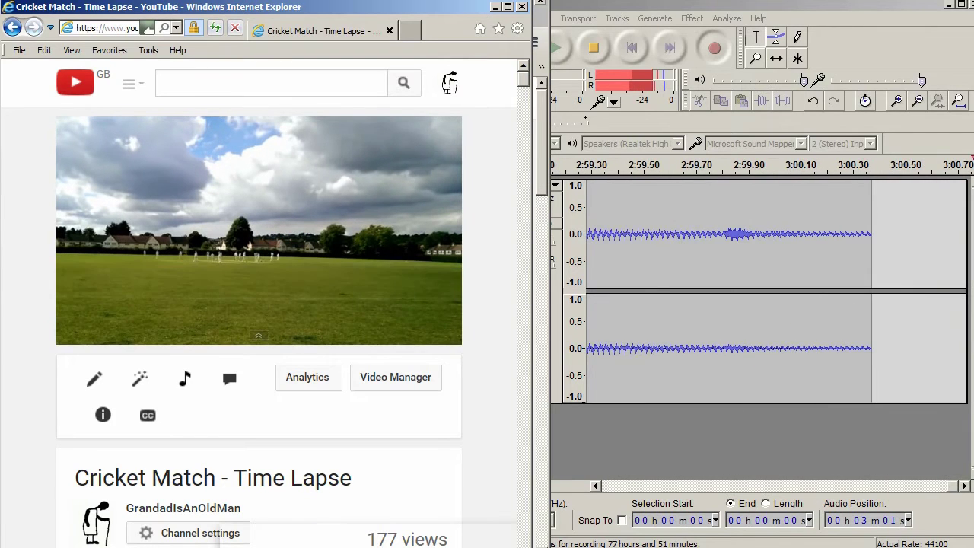
{"action": "left_click", "coordinate": [152, 253]}
{"action": "key", "text": "alt+Tab"}
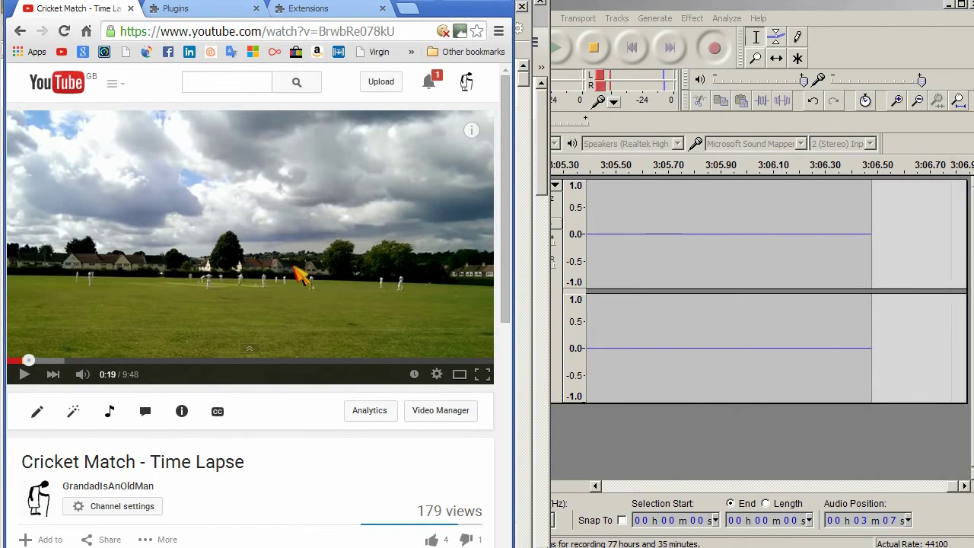
- Disable the Disable Youtube HTML5 Player extension and Adobe Flash Player 18.0.0.232, then reload the video
{"action": "left_click", "coordinate": [298, 9]}
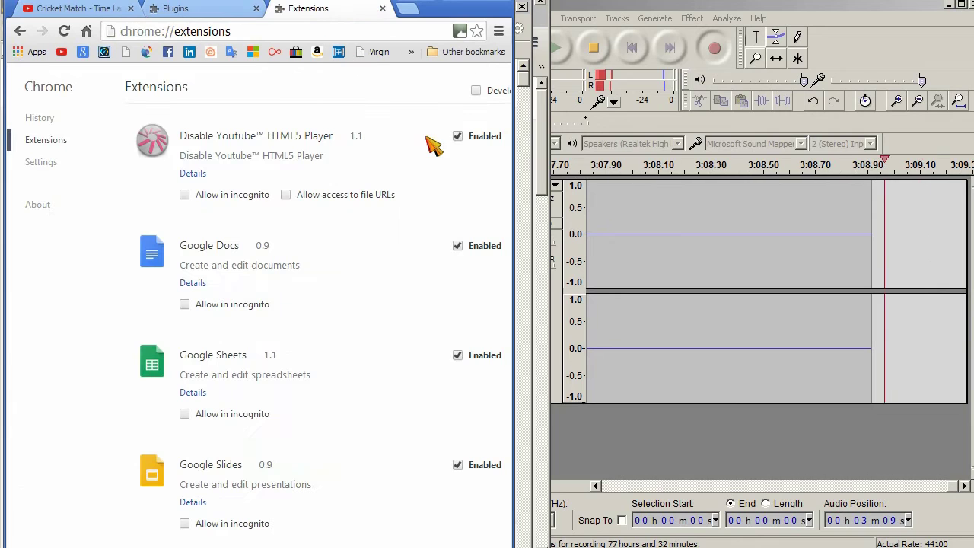
{"action": "left_click", "coordinate": [457, 137]}
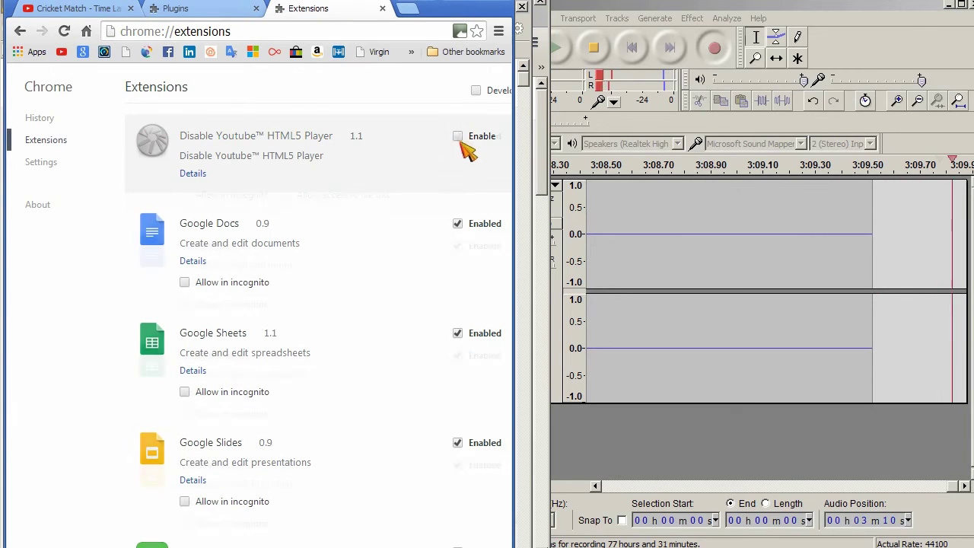
{"action": "left_click", "coordinate": [207, 7]}
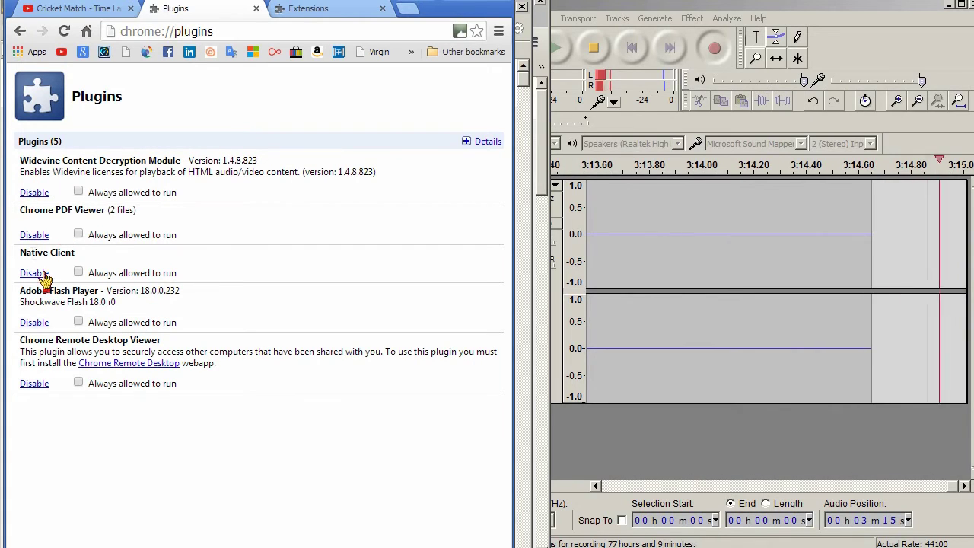
{"action": "left_click", "coordinate": [34, 323]}
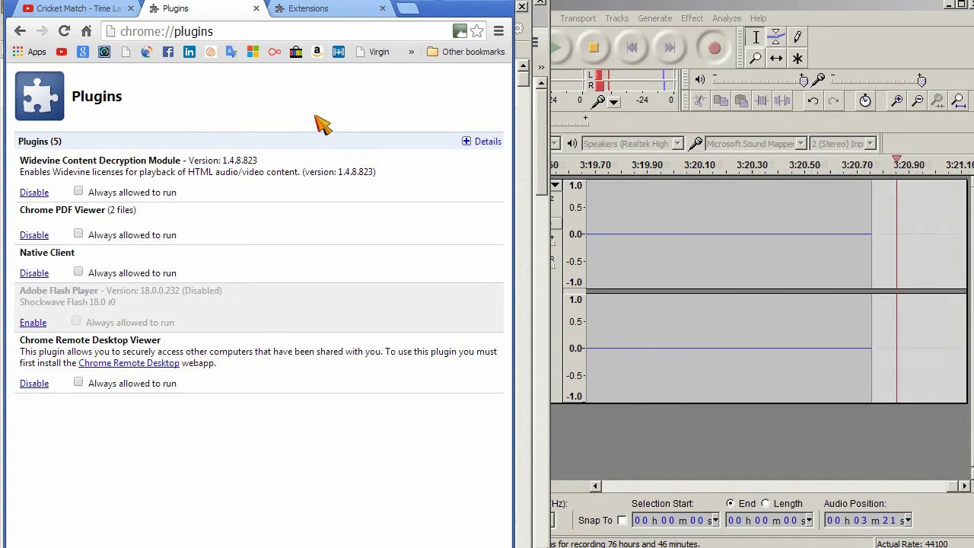
{"action": "left_click", "coordinate": [84, 11]}
{"action": "left_click", "coordinate": [68, 32]}
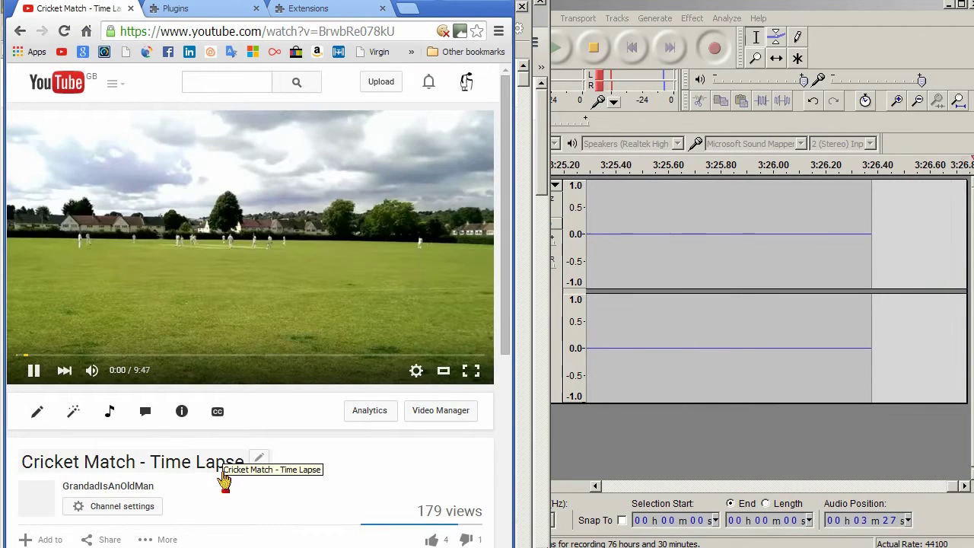
- Verify the video plays in the HTML5 player, then re-enable the Disable Youtube HTML5 Player extension
{"action": "right_click", "coordinate": [189, 251]}
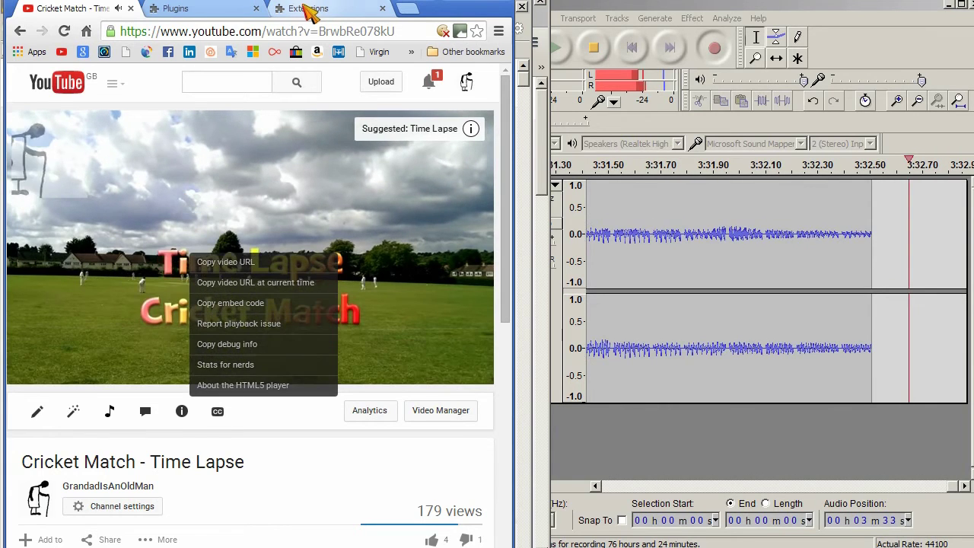
{"action": "left_click", "coordinate": [308, 11]}
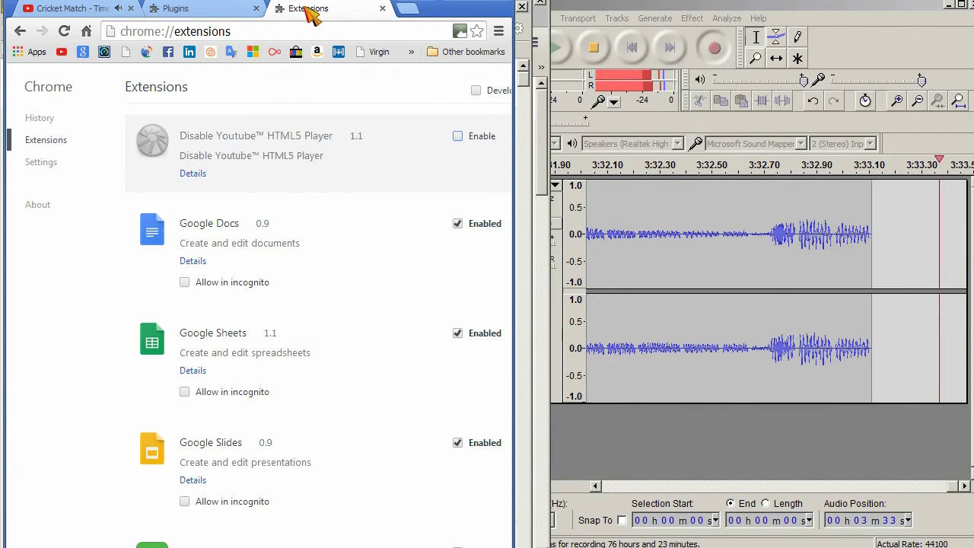
{"action": "left_click", "coordinate": [458, 135]}
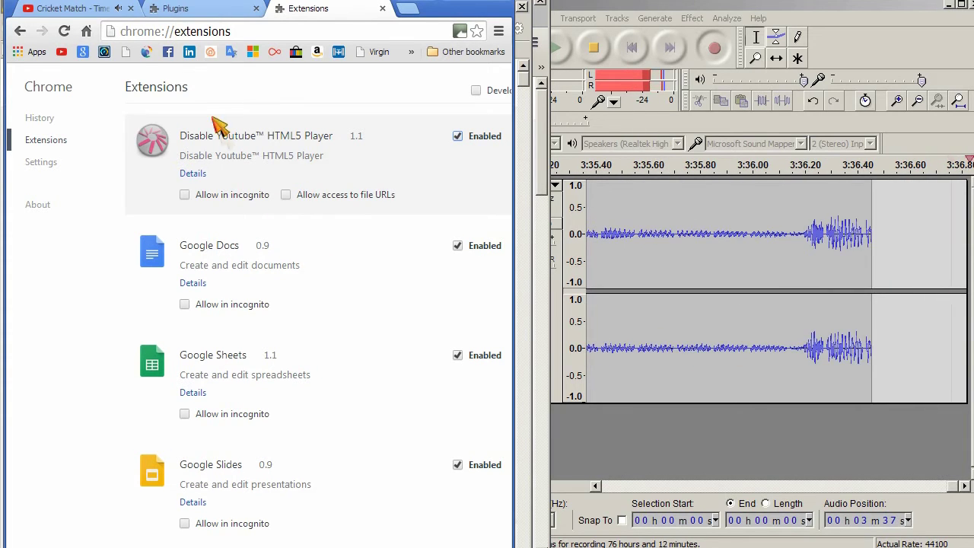
{"action": "left_click", "coordinate": [75, 10]}
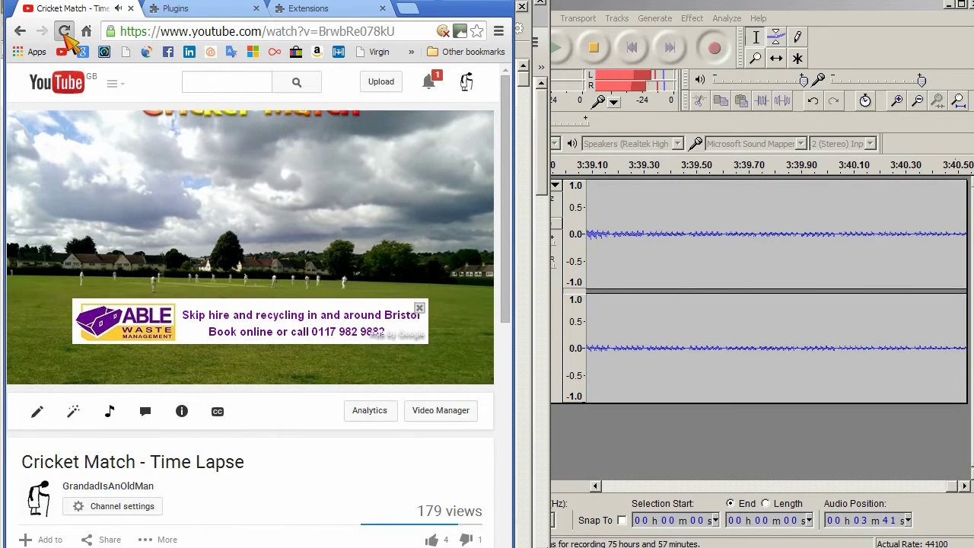
- Reload the video, enable Adobe Flash Player 18.0.0.232 on the Plugins page, and return to the video
{"action": "left_click", "coordinate": [65, 32]}
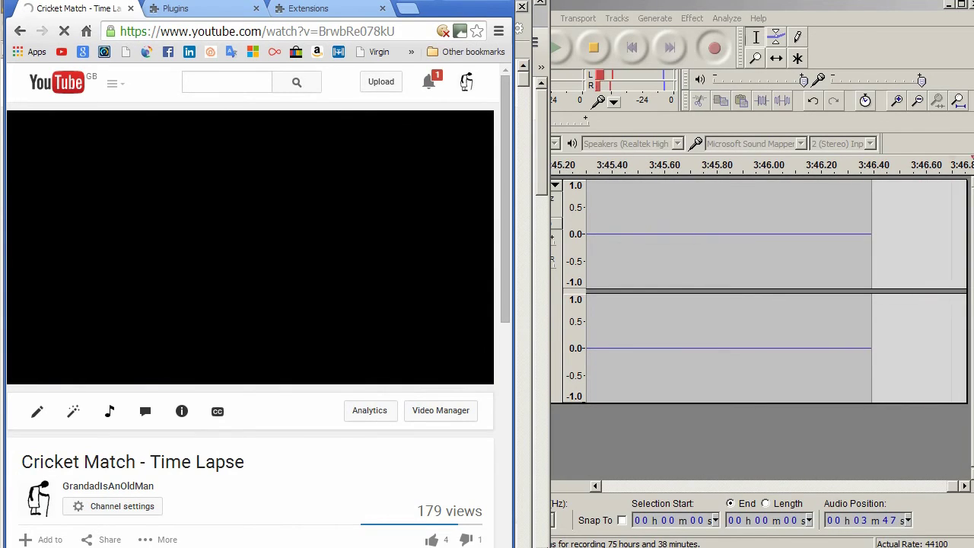
{"action": "left_click", "coordinate": [183, 7]}
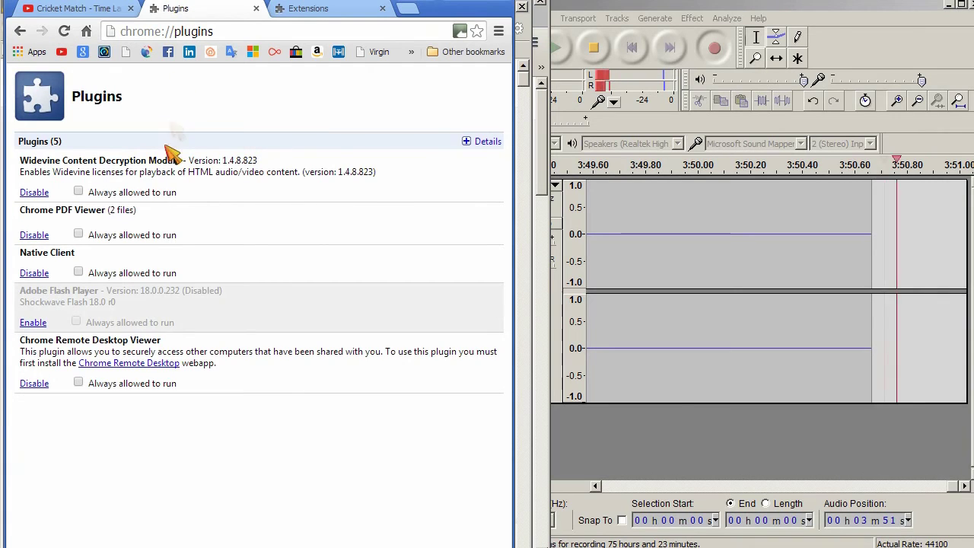
{"action": "left_click", "coordinate": [33, 322]}
{"action": "left_click", "coordinate": [64, 31]}
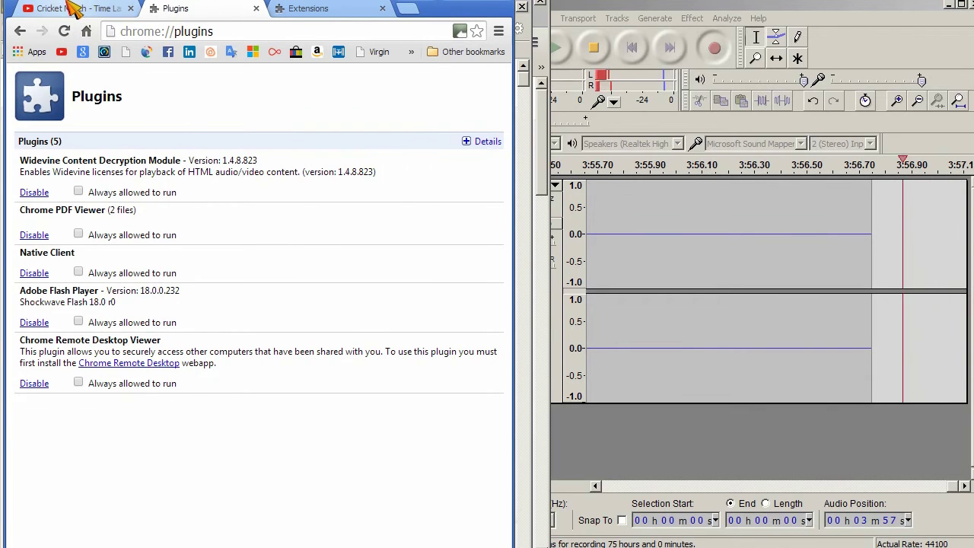
{"action": "left_click", "coordinate": [70, 10]}
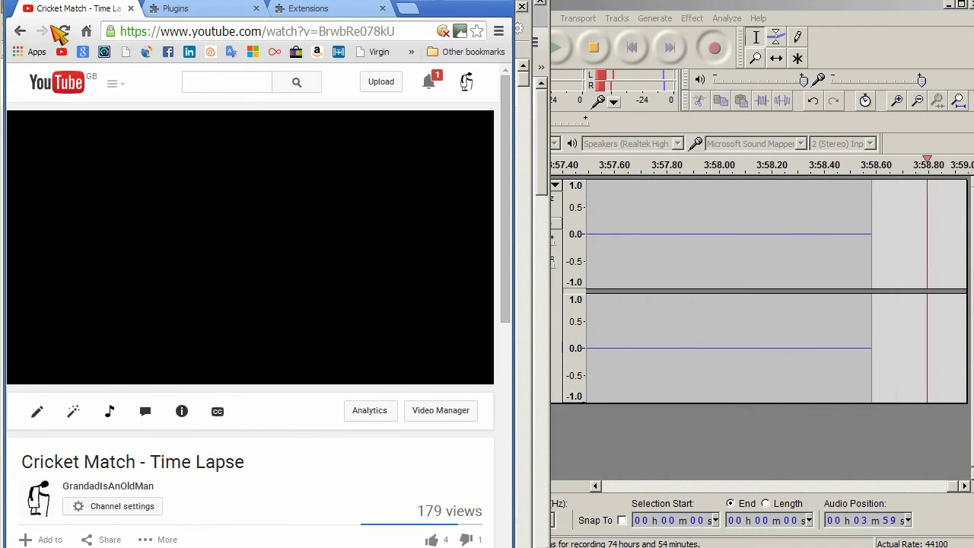
- Reload the video page and confirm it plays in Adobe Flash Player 18.0.0.232
{"action": "left_click", "coordinate": [65, 33]}
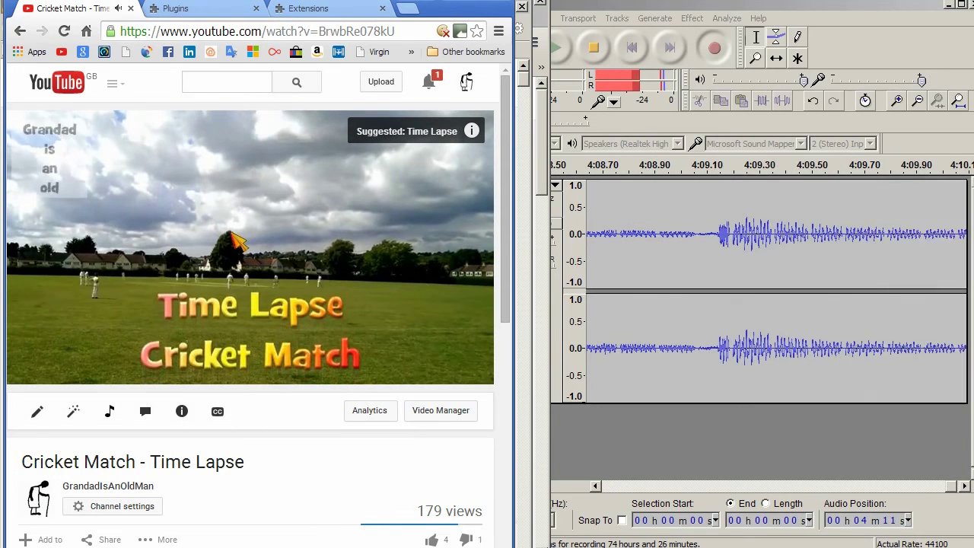
{"action": "right_click", "coordinate": [219, 202]}
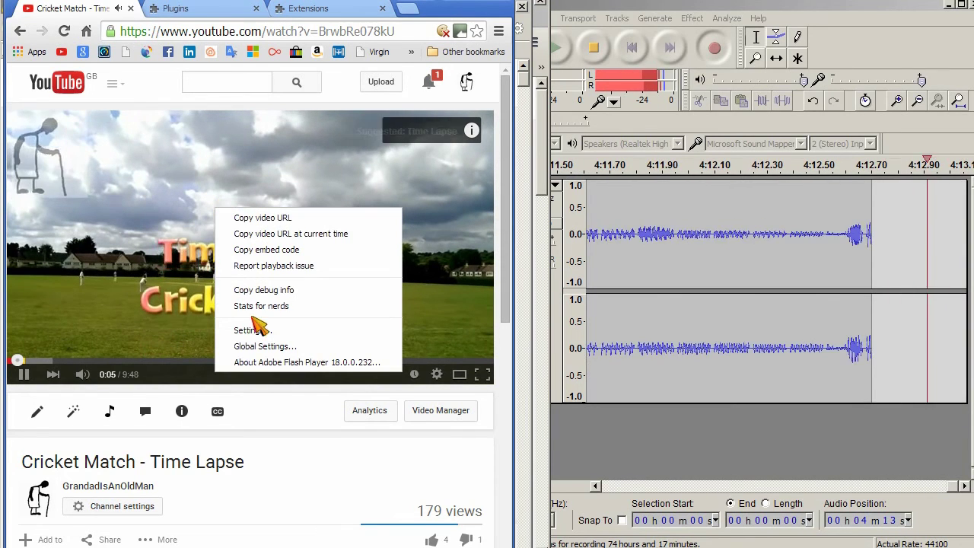